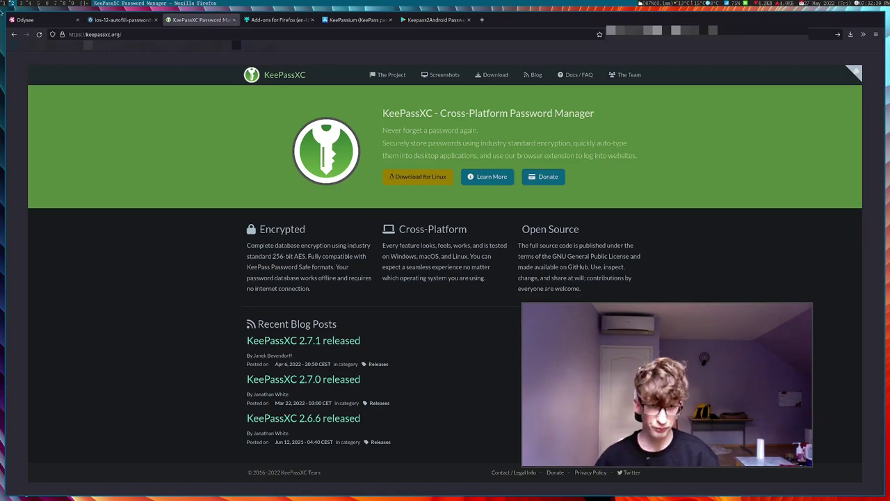
- Select and deselect the keepassxc.org address, then switch from Firefox to the KeePassXC workspace
key(ctrl+l)
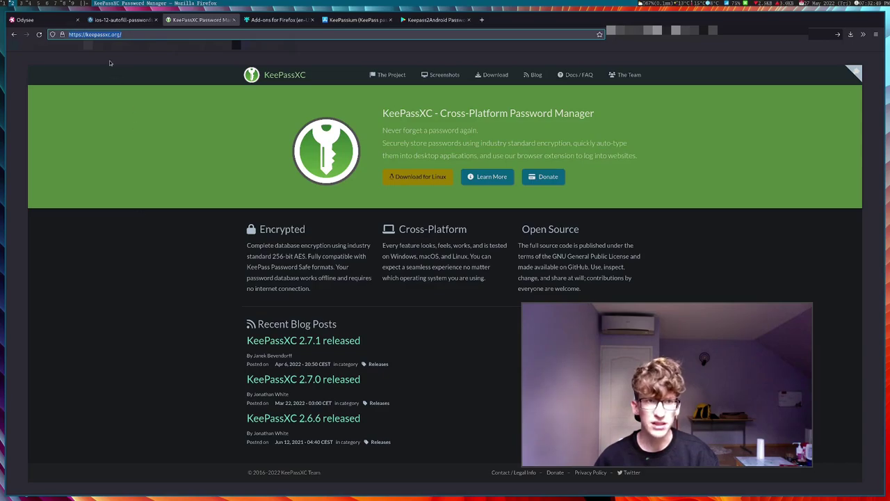
click(86, 34)
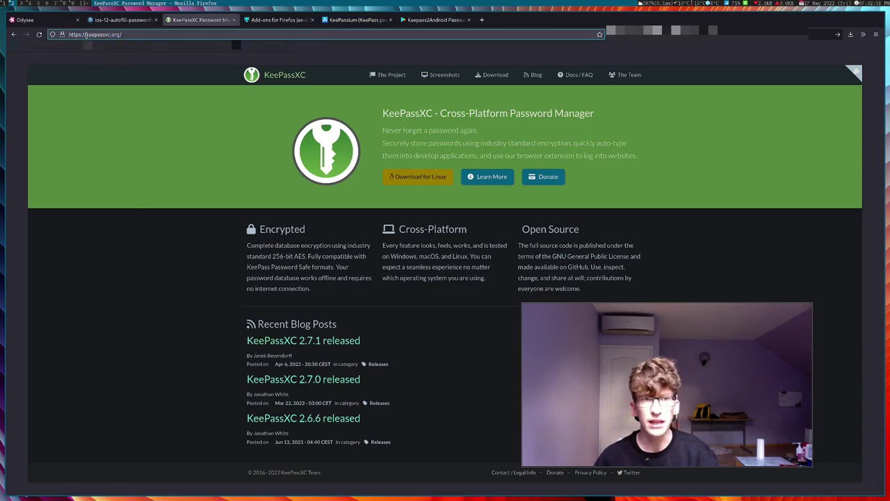
click(112, 196)
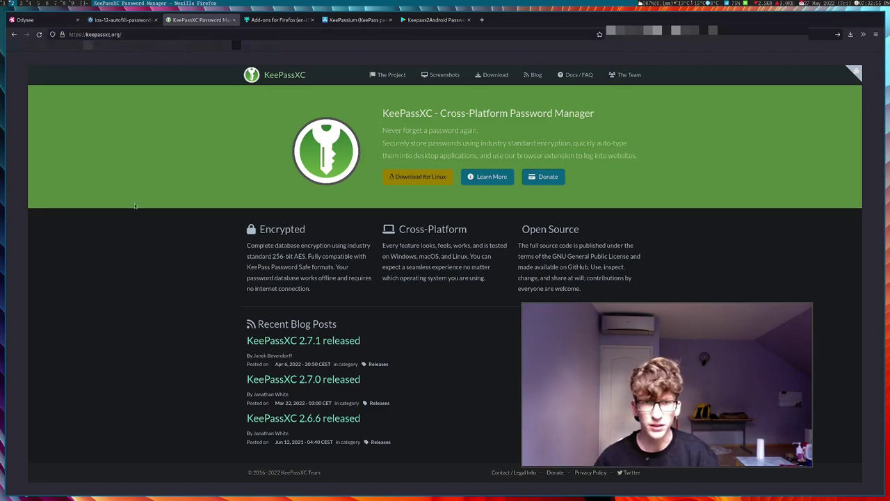
click(29, 3)
click(20, 3)
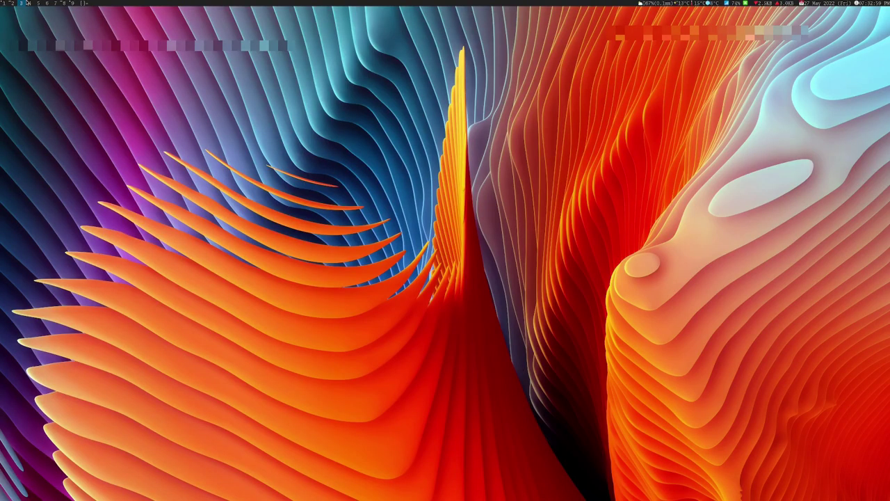
click(13, 3)
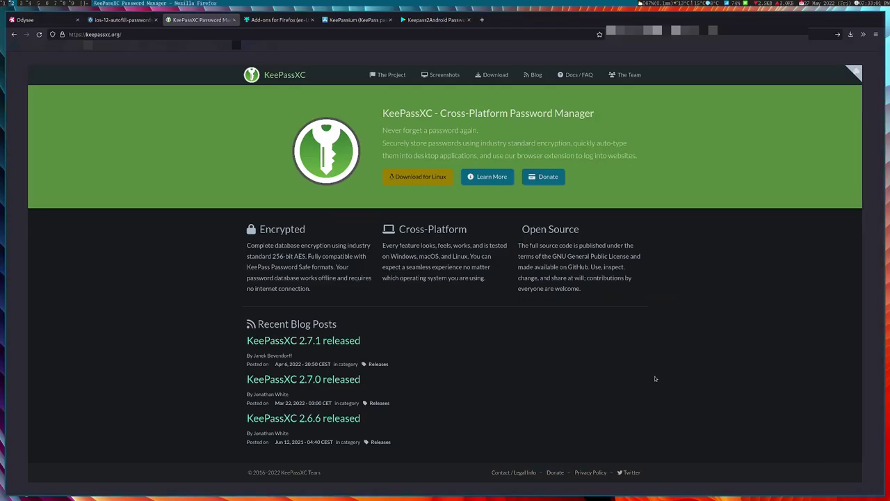
key(super+4)
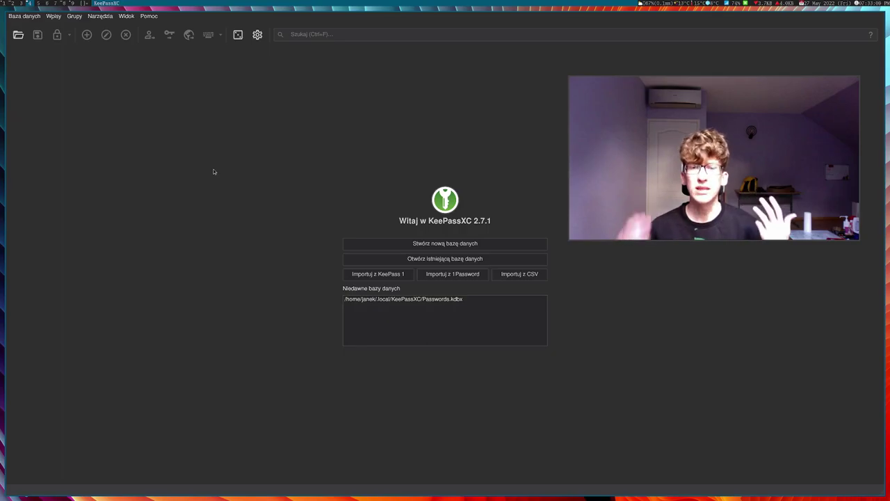
- Create a new database 'Hasła' described as 'Moje hasła' and move its encryption settings dialog aside
click(368, 242)
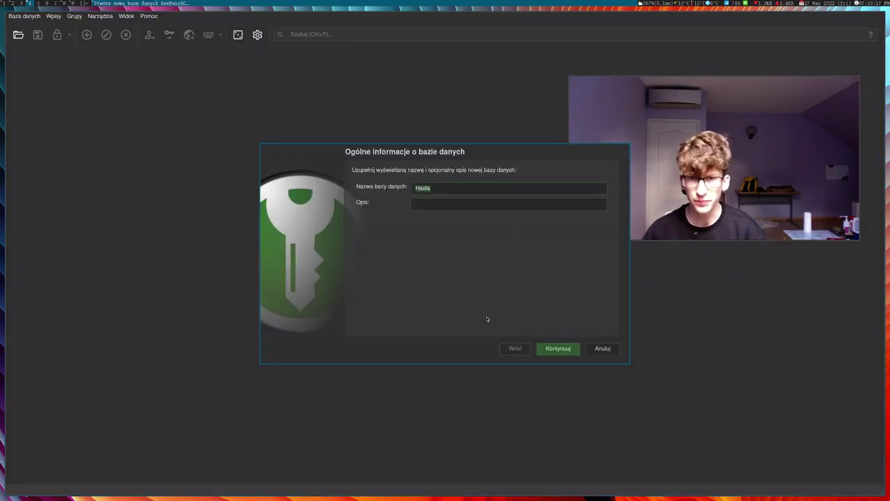
click(464, 205)
text(Moje hasła)
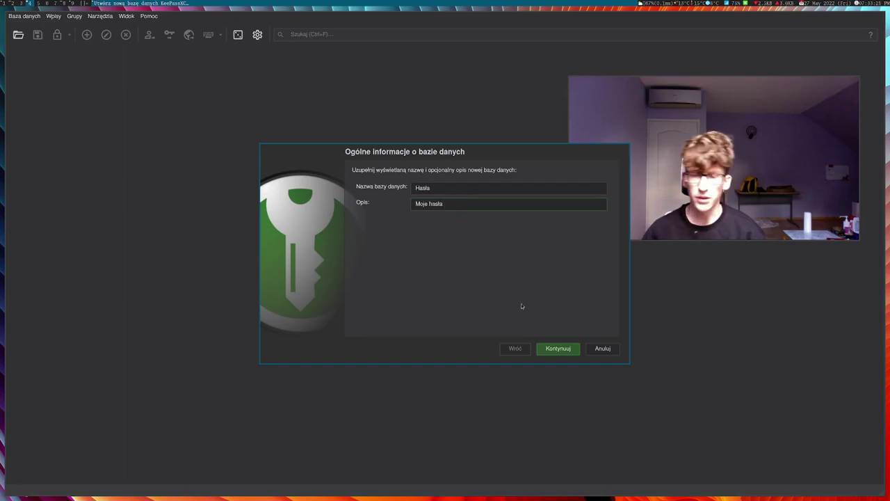
click(555, 349)
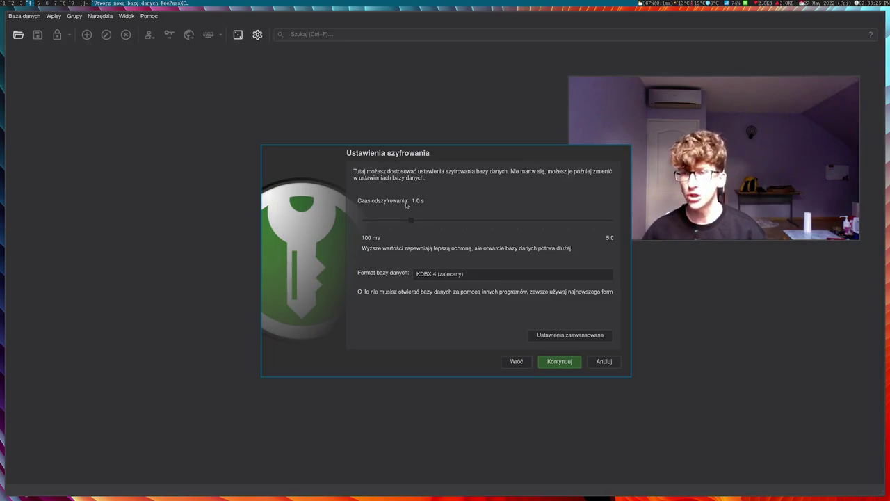
drag(563, 226, 478, 182)
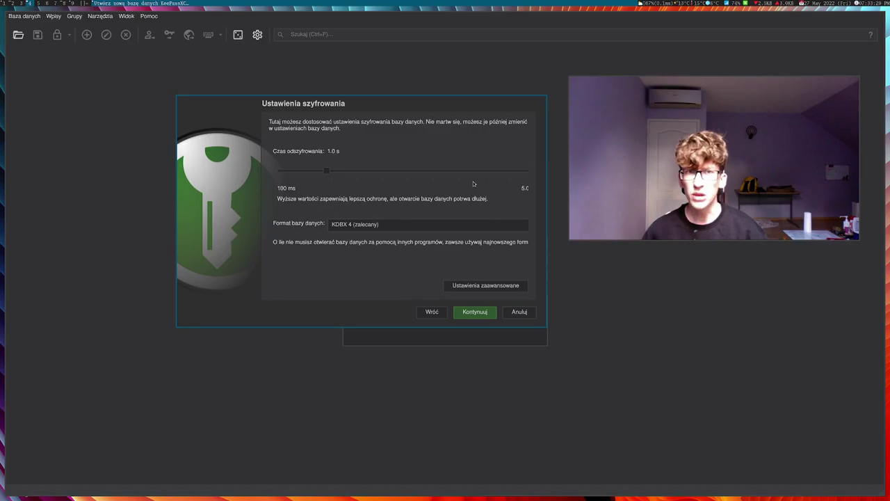
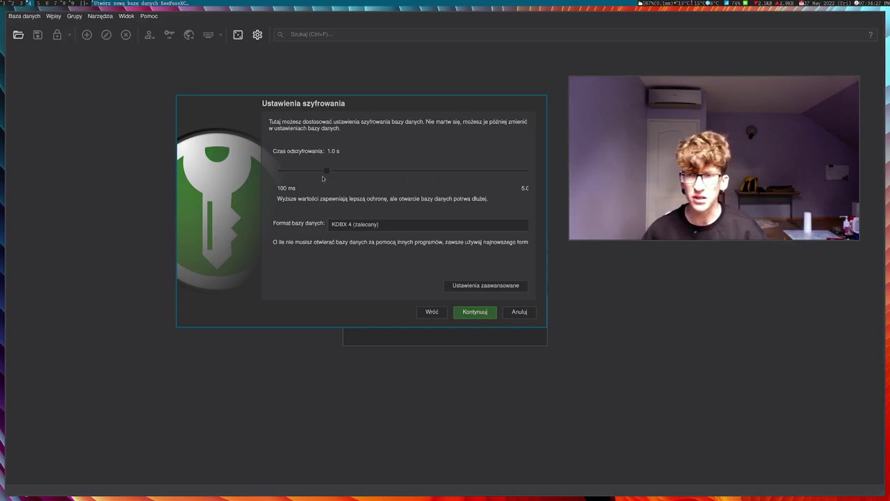
- Try other decryption times, continue to the credentials page, and show the password as plain text
mouse_move(327, 173)
mouse_down()
mouse_move(516, 174)
mouse_move(326, 174)
mouse_up()
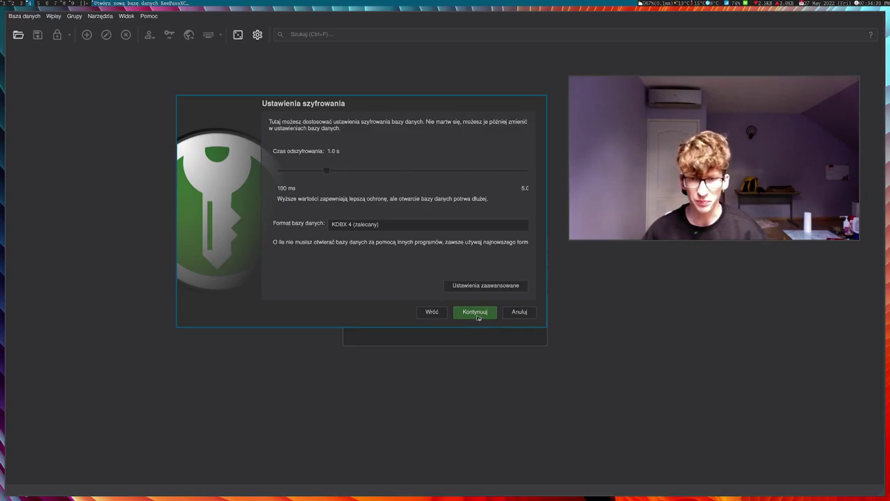
click(455, 312)
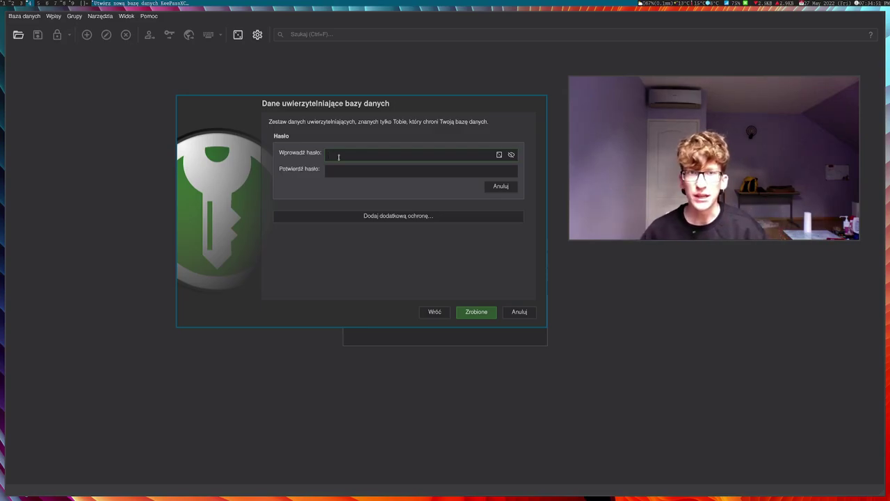
click(511, 154)
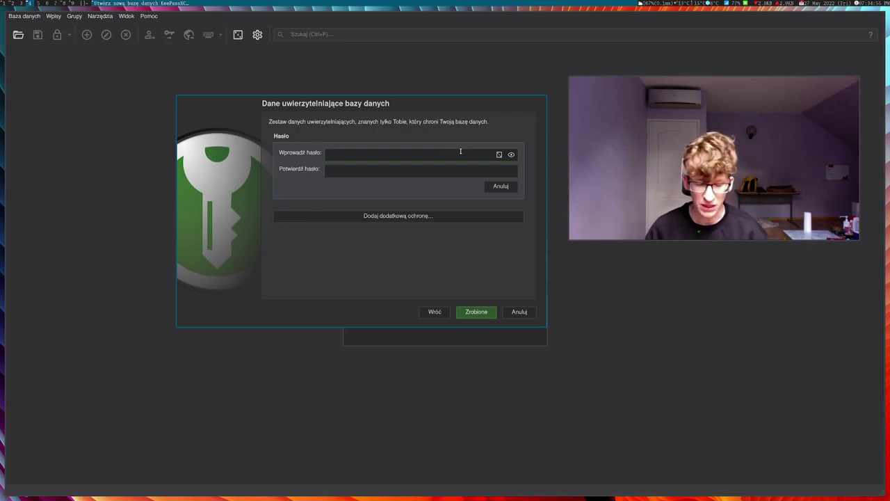
- Type two sample passphrases and delete each, leaving the password fields empty
text(J%fjk)
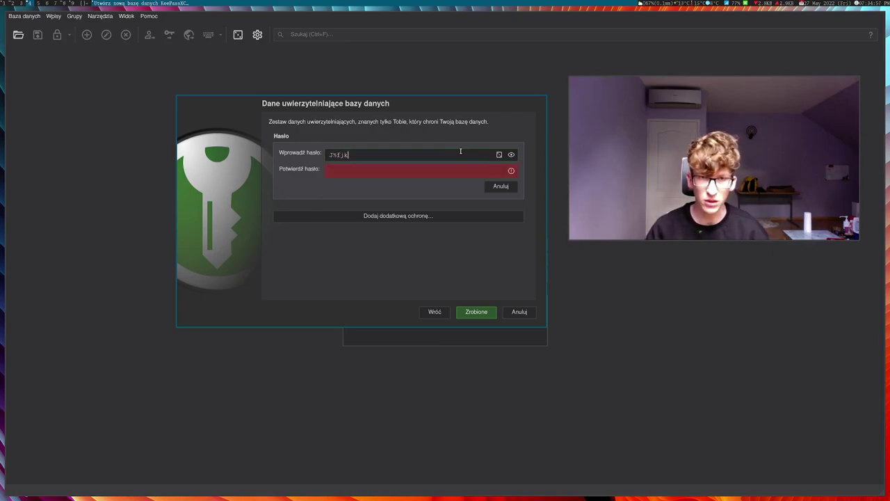
text(902cvnjkld)
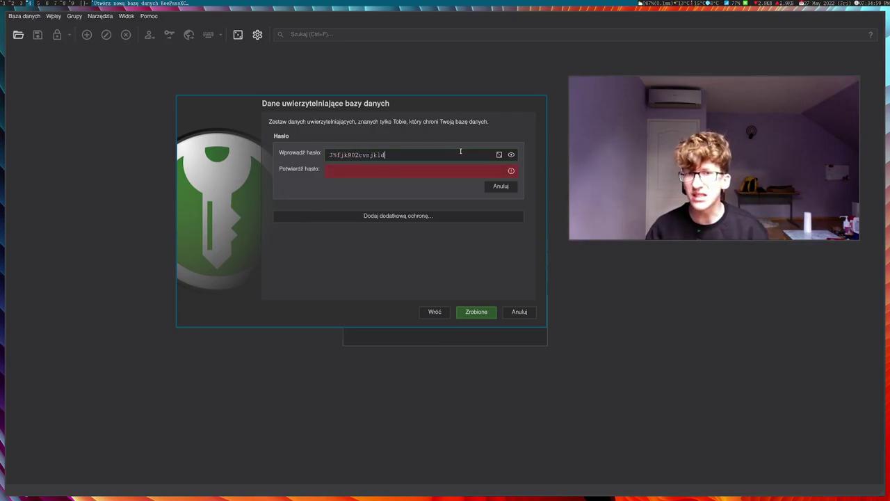
key(ctrl+a)
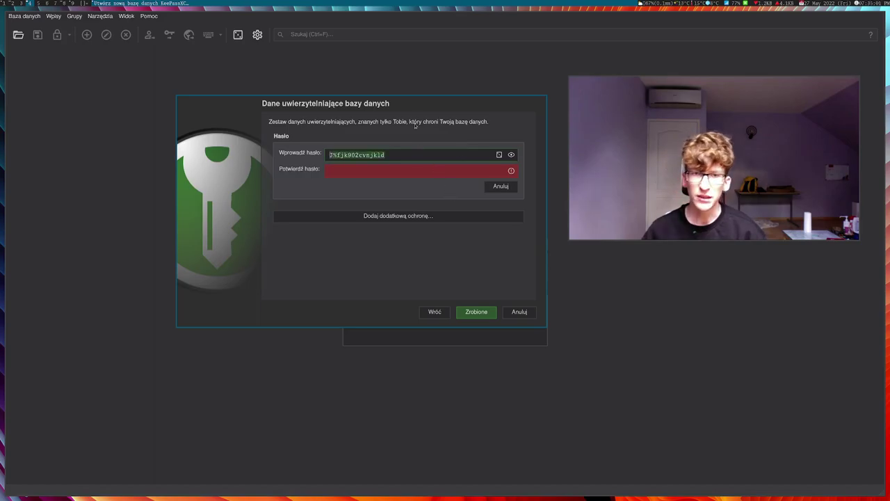
key(BackSpace)
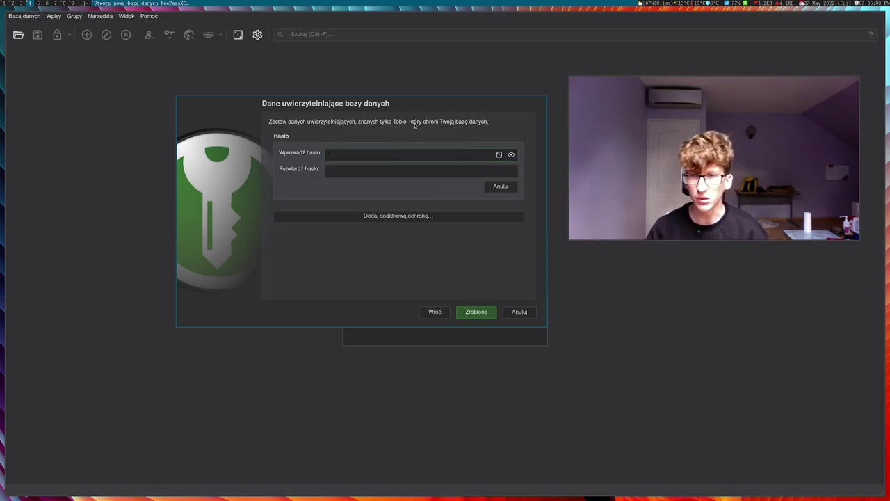
text(Zawiera)
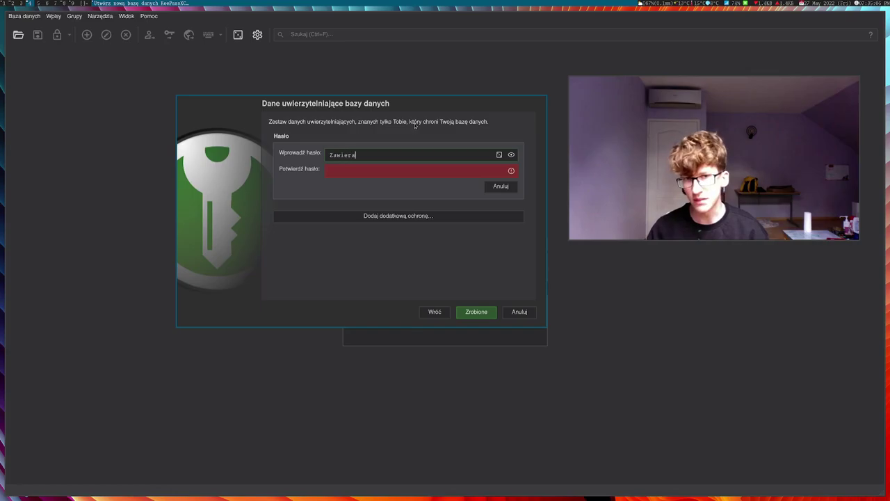
text(kiele Słów )
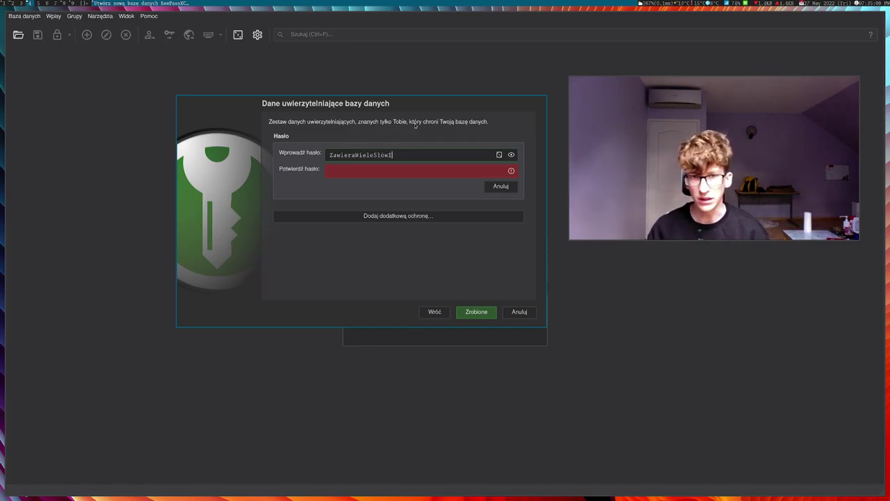
text(Iznakówgeneralnienietrzymasięskładni)
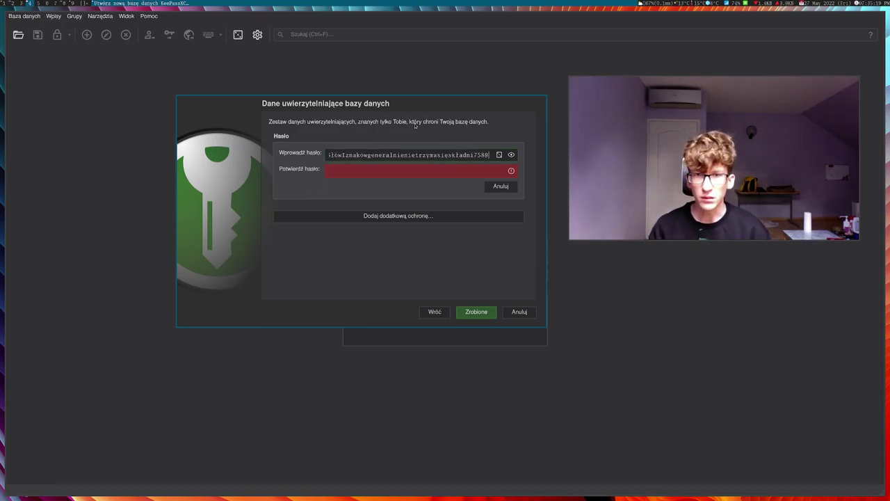
text(2377)
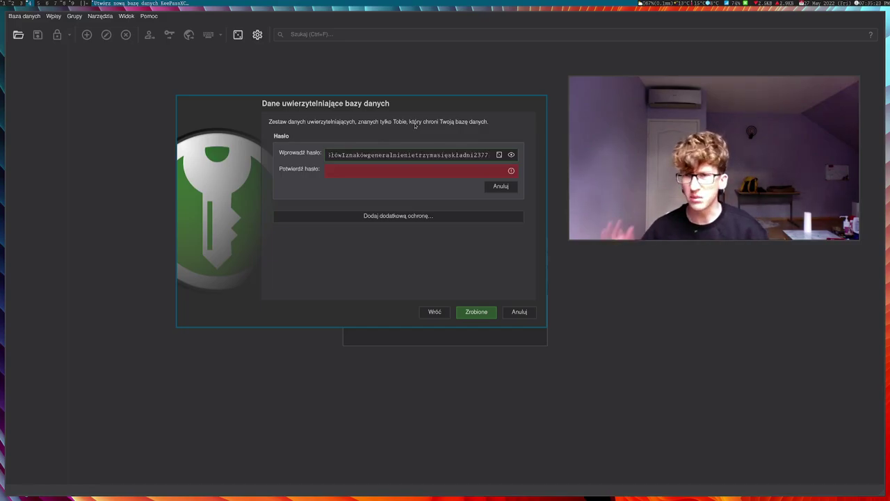
double_click(442, 153)
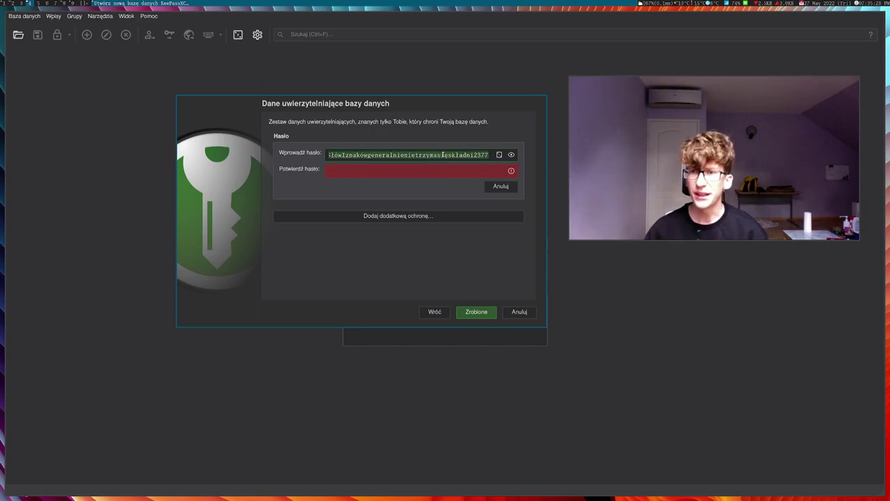
key(BackSpace)
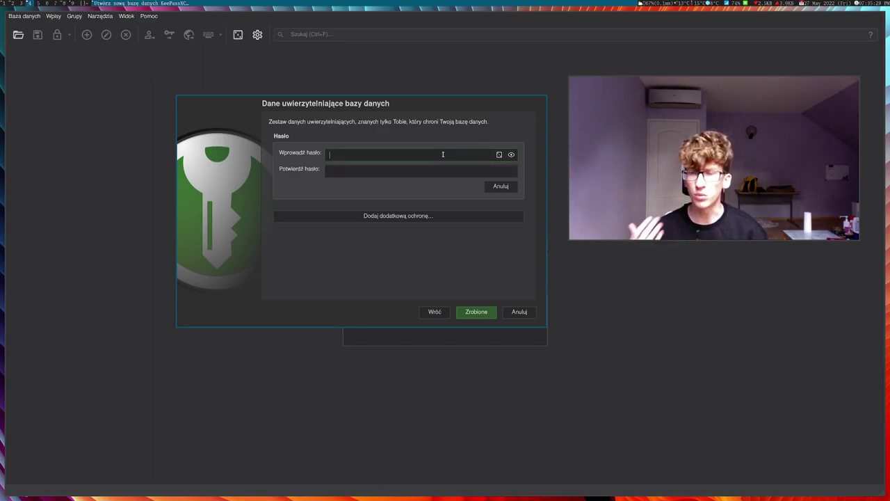
text(M)
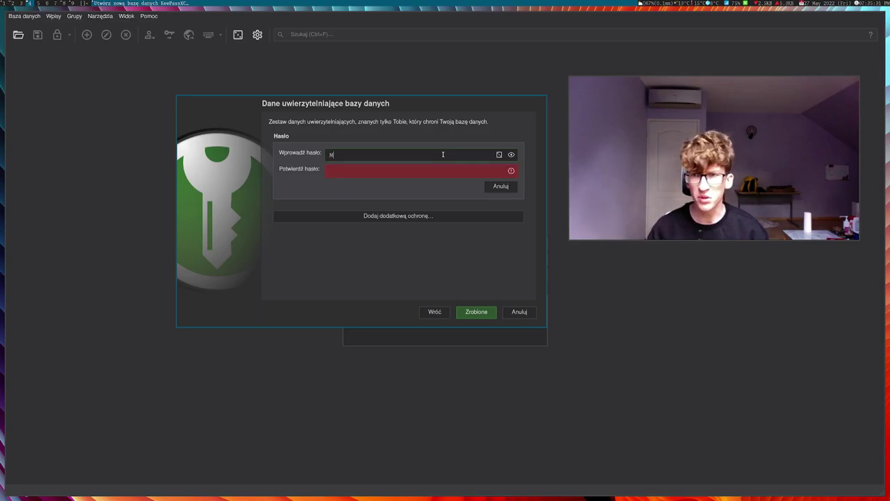
text(cj*4c/fsd)
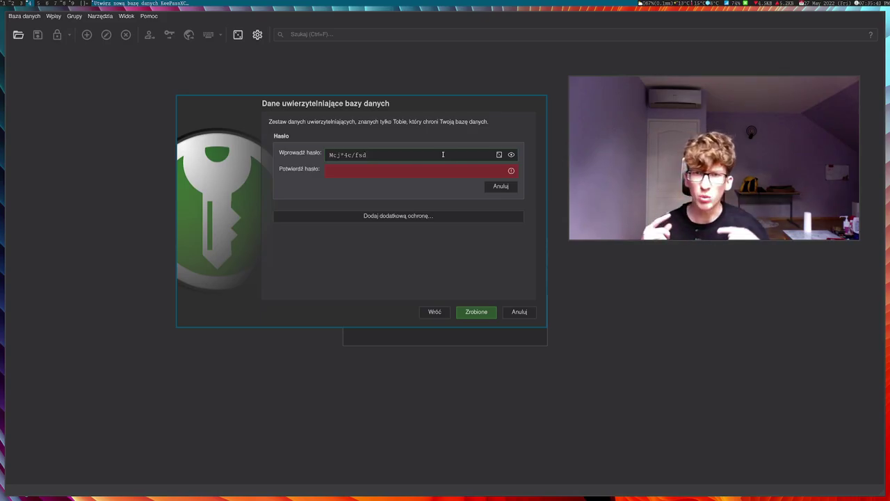
key(ctrl+a)
key(BackSpace)
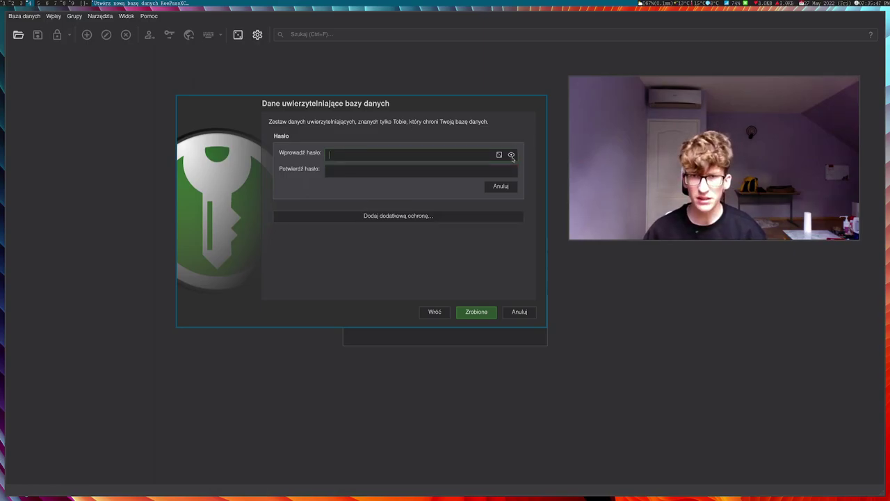
- Generate a couple of random passwords, discard them, and enter the chosen master password instead
click(499, 154)
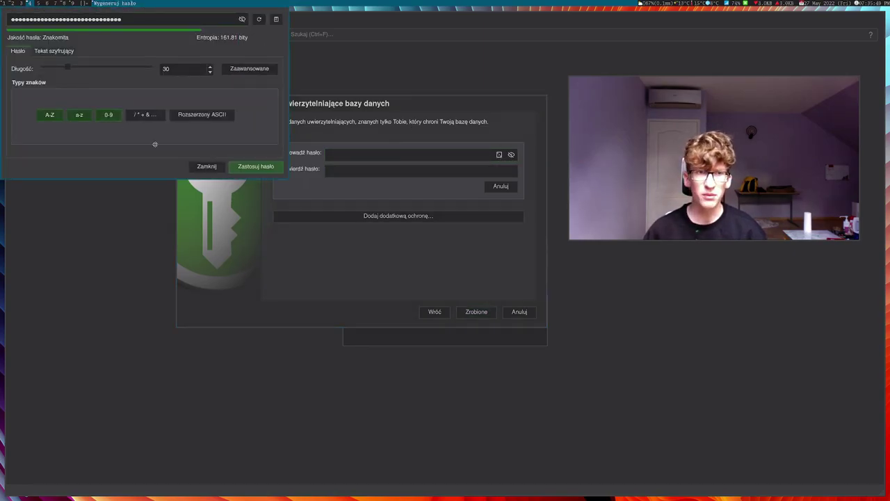
click(359, 77)
click(359, 77)
click(303, 224)
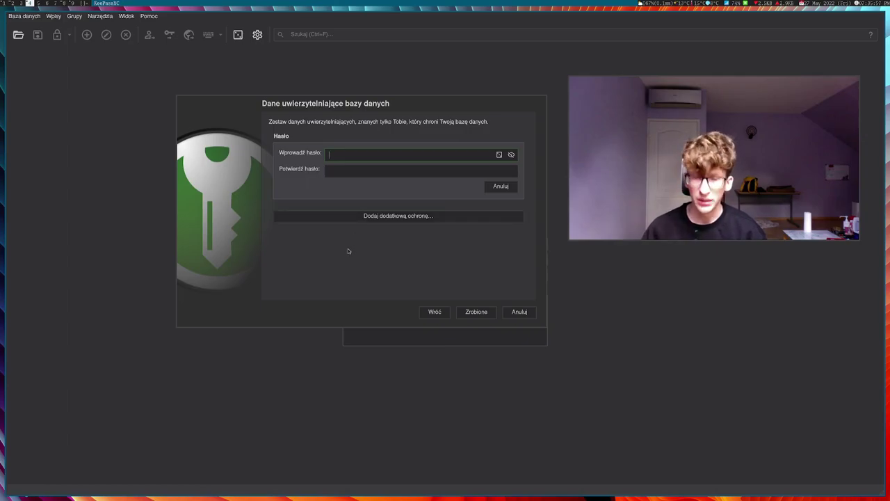
text(************)
- Confirm the master password and reveal the Key File and Challenge-Response protection options
click(382, 171)
text(************)
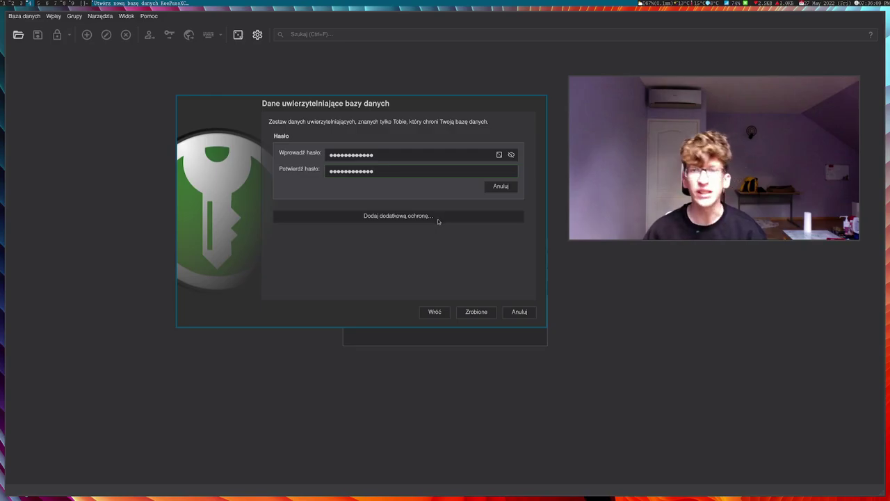
click(437, 221)
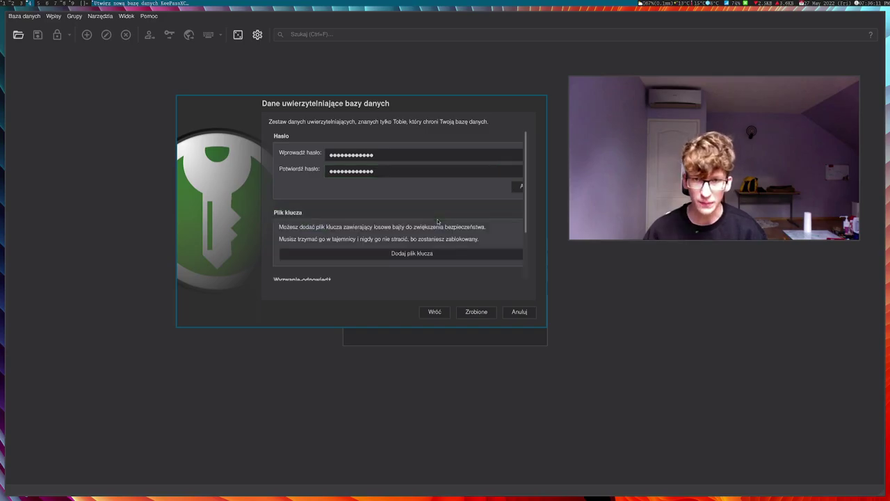
scroll(333, 269, down, 2)
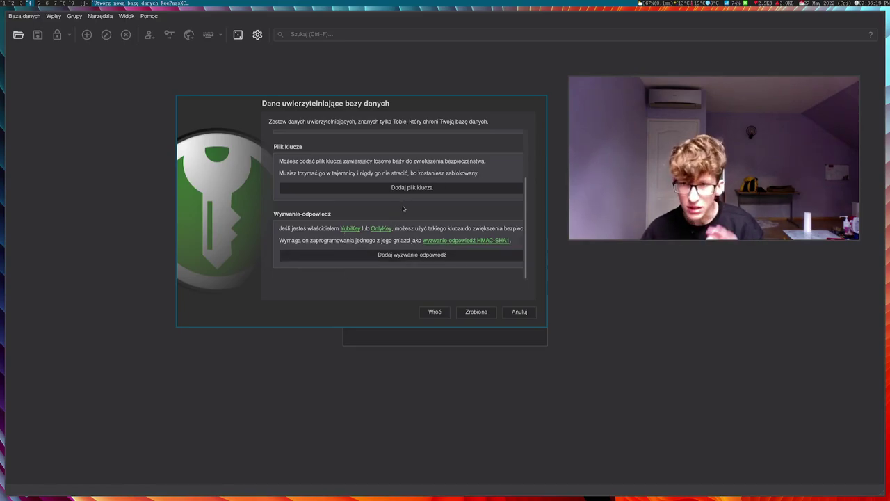
scroll(402, 209, up, 2)
scroll(384, 253, down, 2)
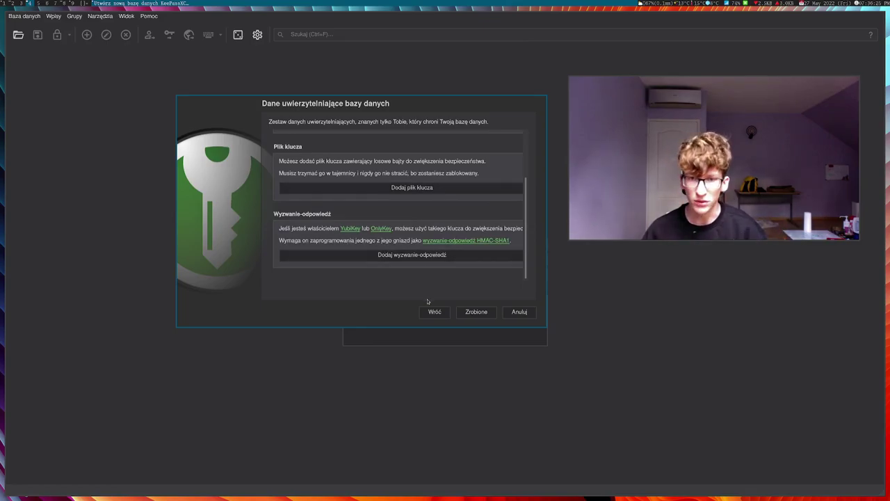
- Complete the credentials wizard and save the database as Hasła.kdbx in the KeePassXC folder
click(478, 314)
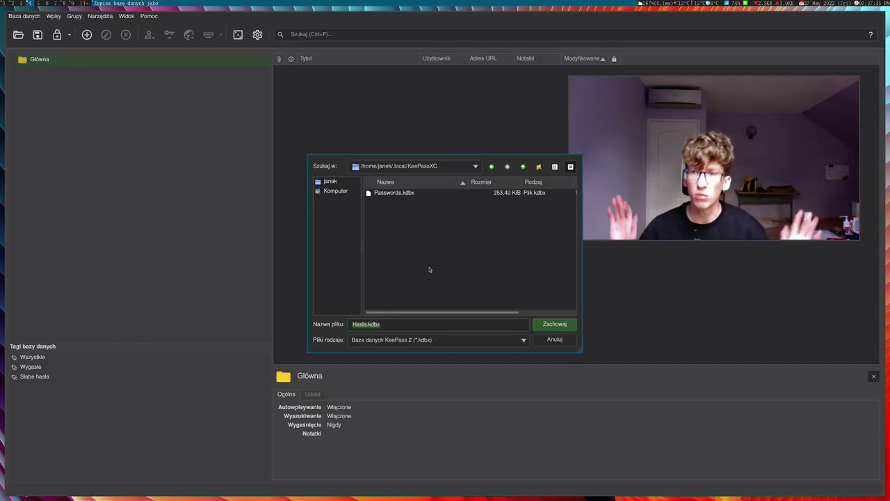
click(557, 324)
- Open a blank new-entry form in the Główna group of the saved Hasła database
drag(709, 233, 692, 389)
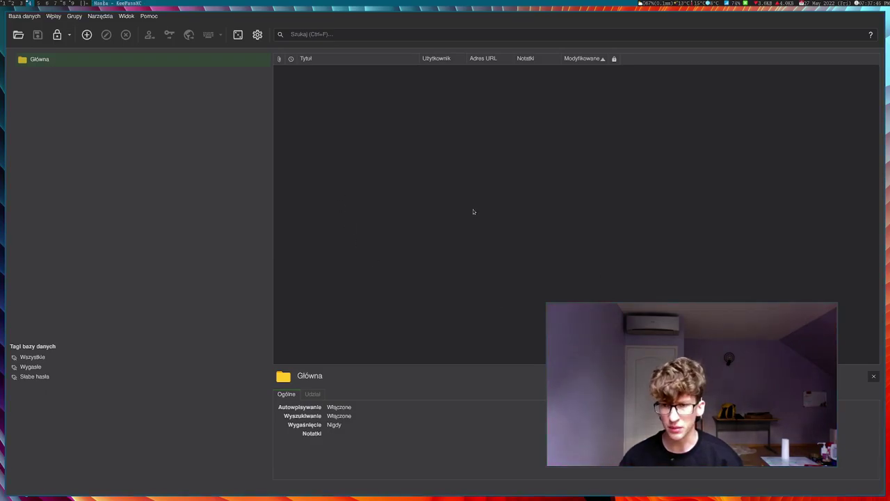
click(87, 35)
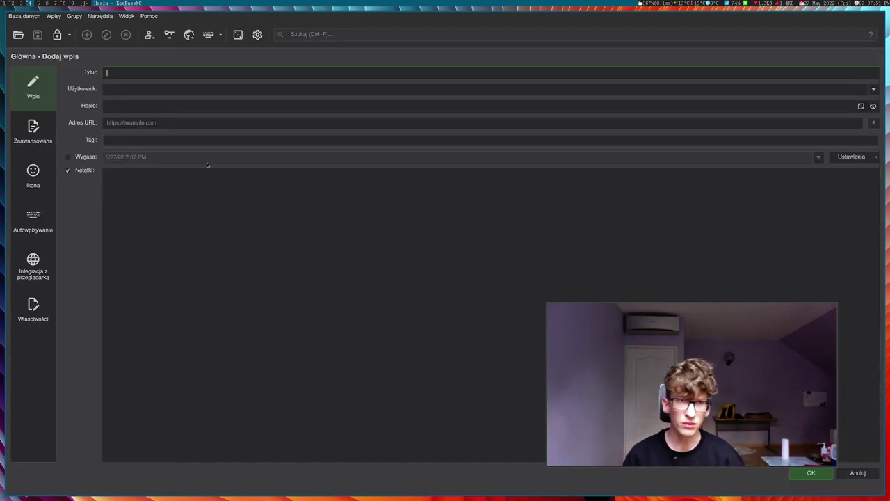
text(Test)
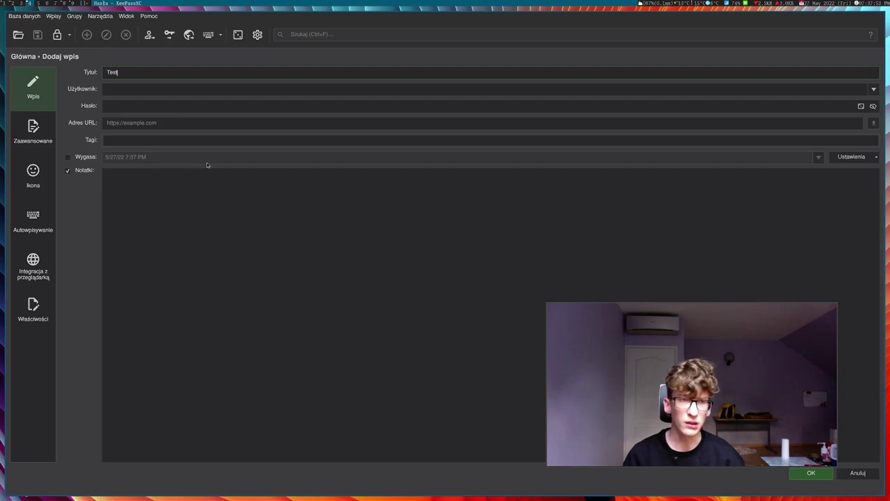
click(131, 128)
text(https:/)
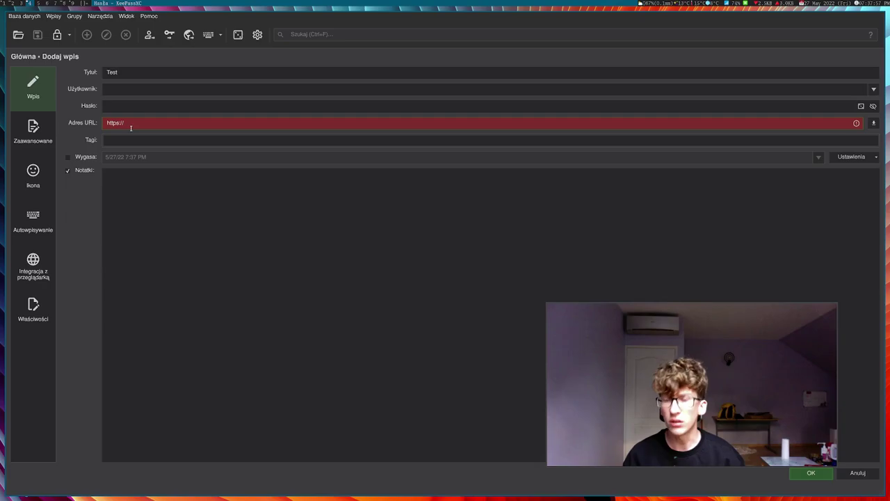
text(/)
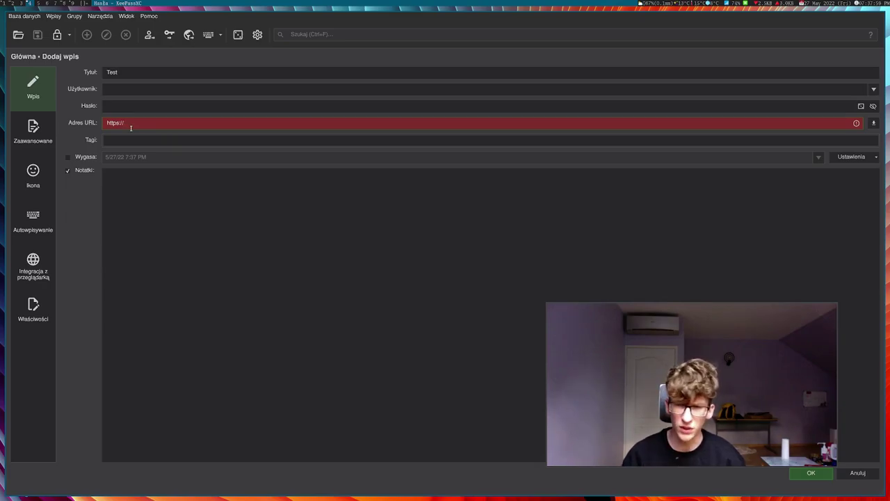
text(youtube.com)
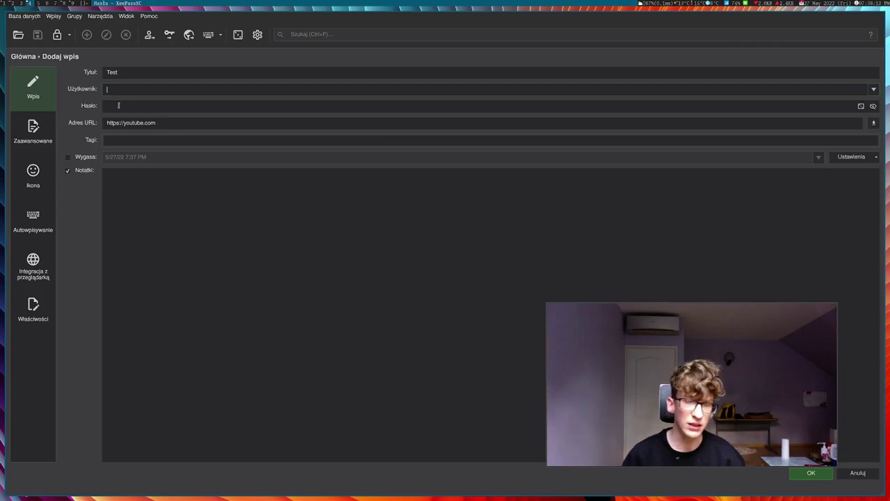
text(janilowski)
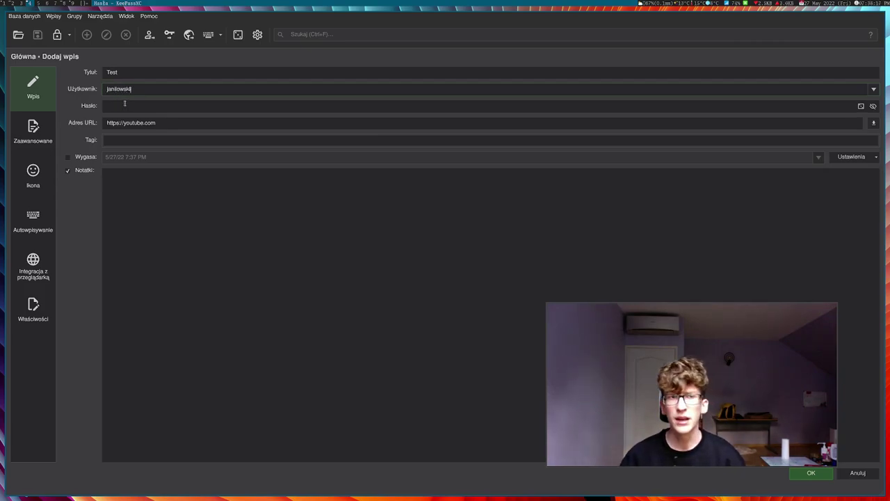
- Generate a fresh 30-character password, rated excellent at 171.27 bits, and apply it to the entry
click(863, 106)
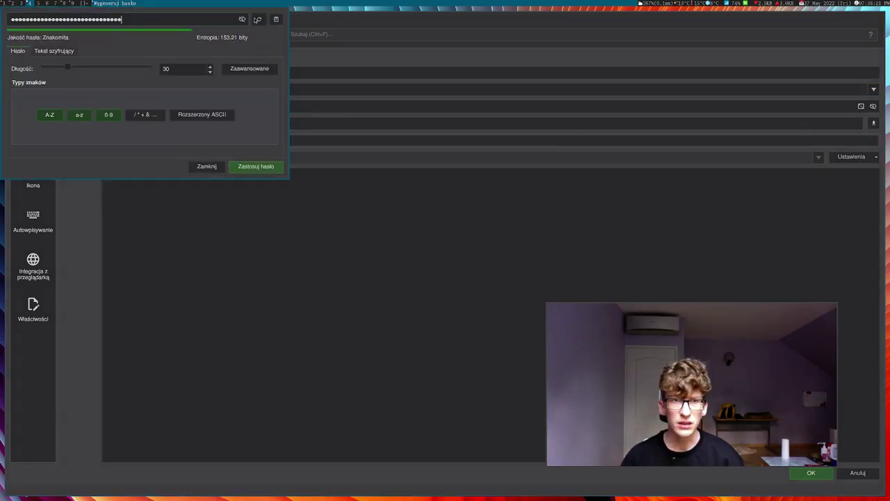
drag(238, 32, 376, 117)
click(376, 115)
click(393, 116)
click(392, 116)
click(393, 115)
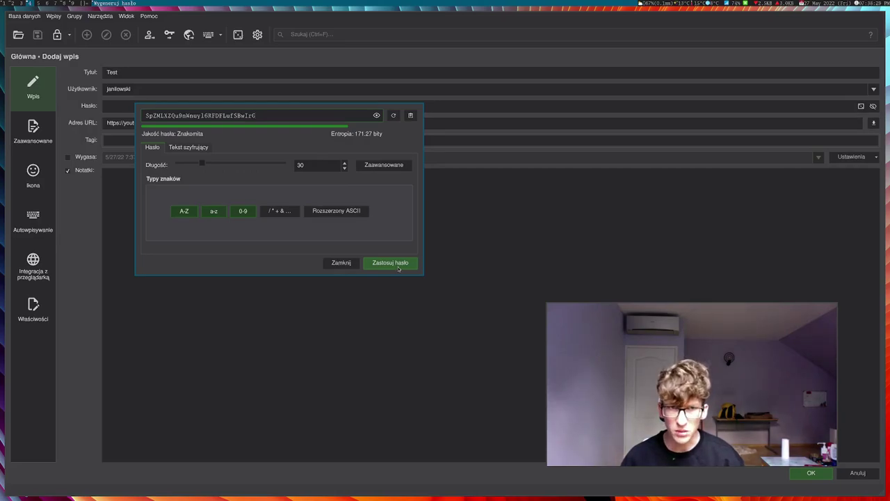
click(398, 268)
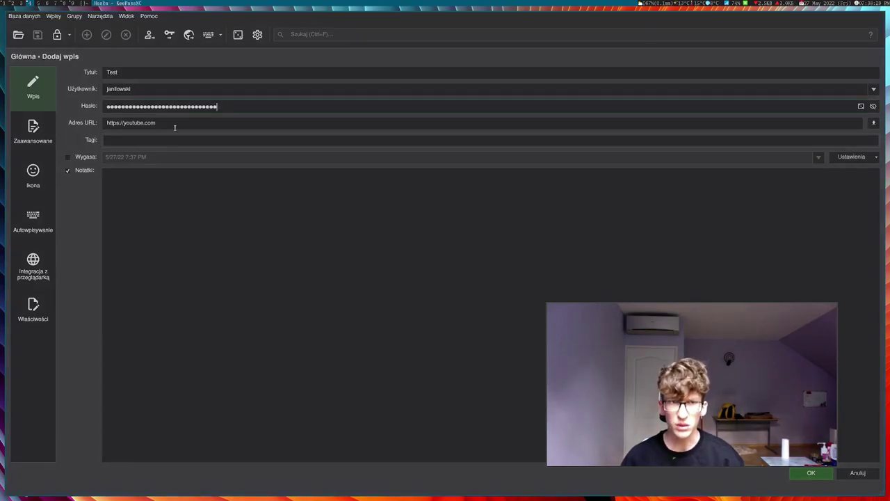
- Save the Test entry and copy its password to the clipboard
click(807, 475)
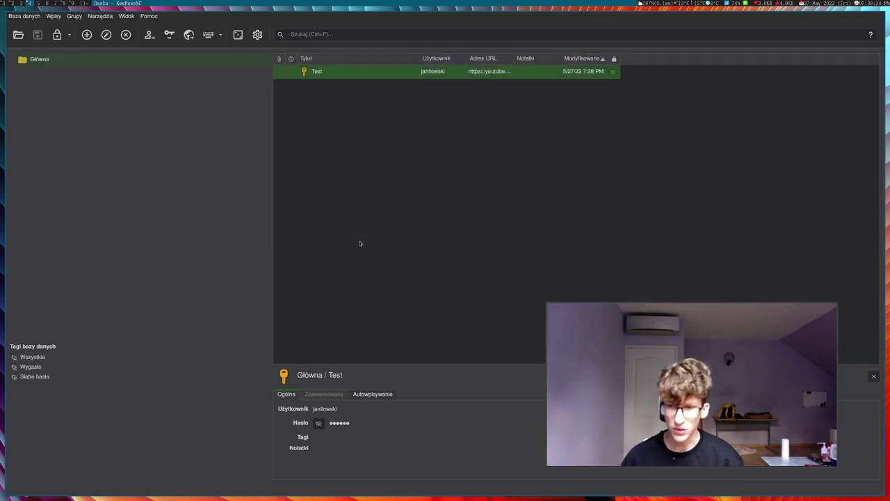
right_click(355, 76)
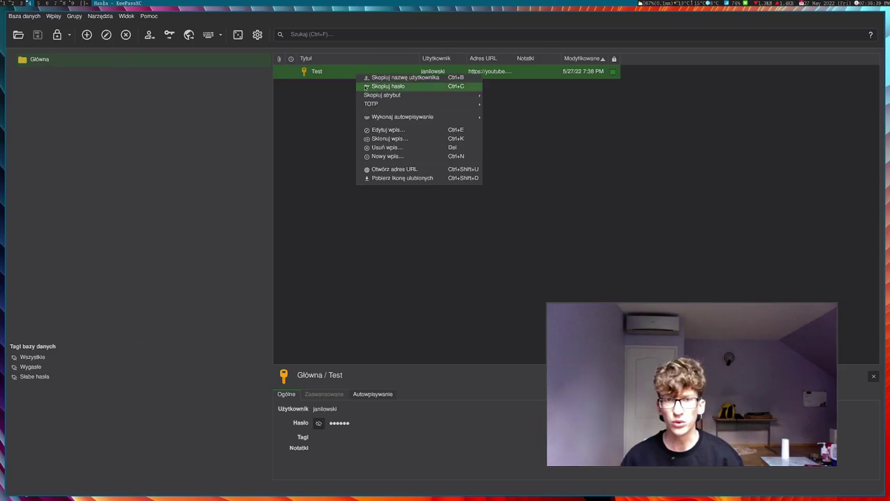
click(366, 86)
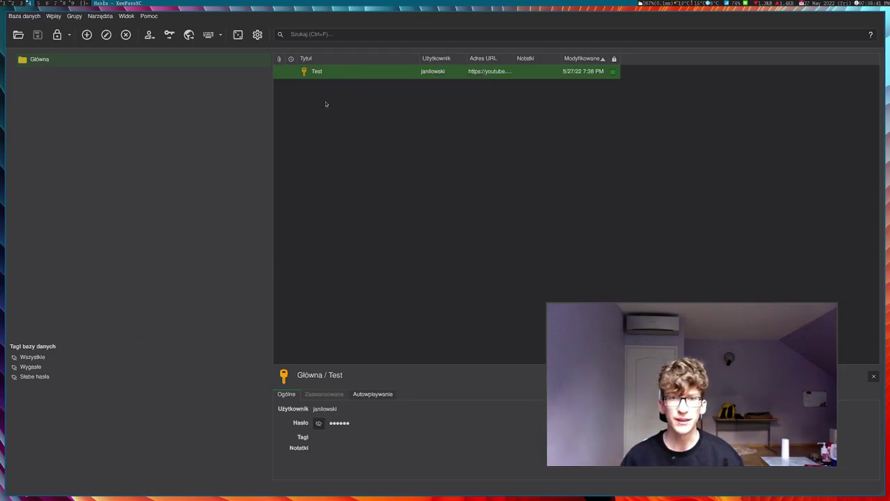
- Delete the Test entry and view it in the Kosz recycle bin
right_click(361, 71)
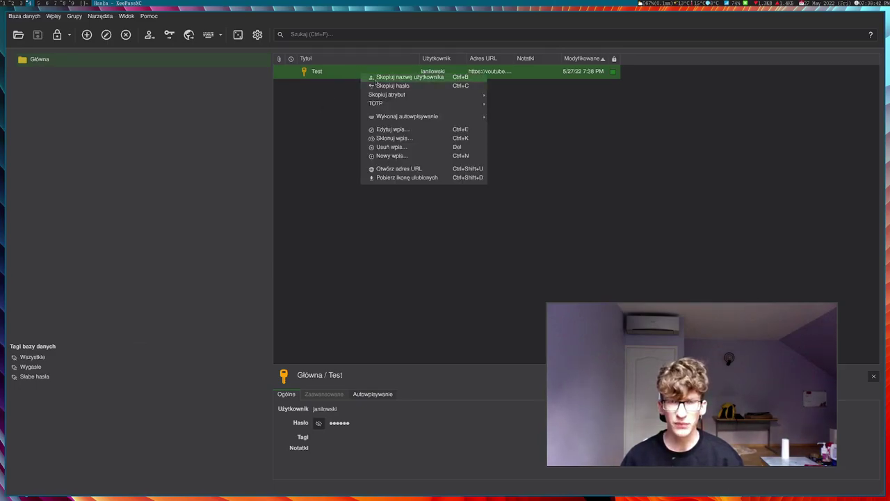
click(419, 148)
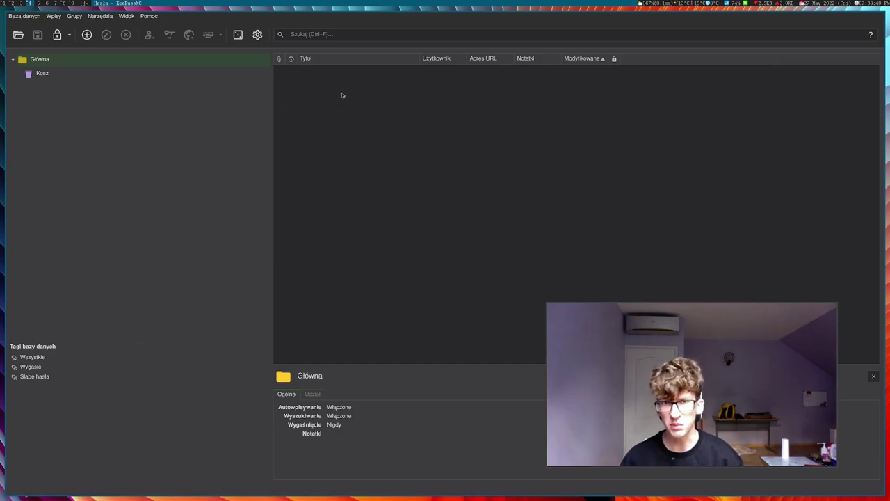
click(43, 75)
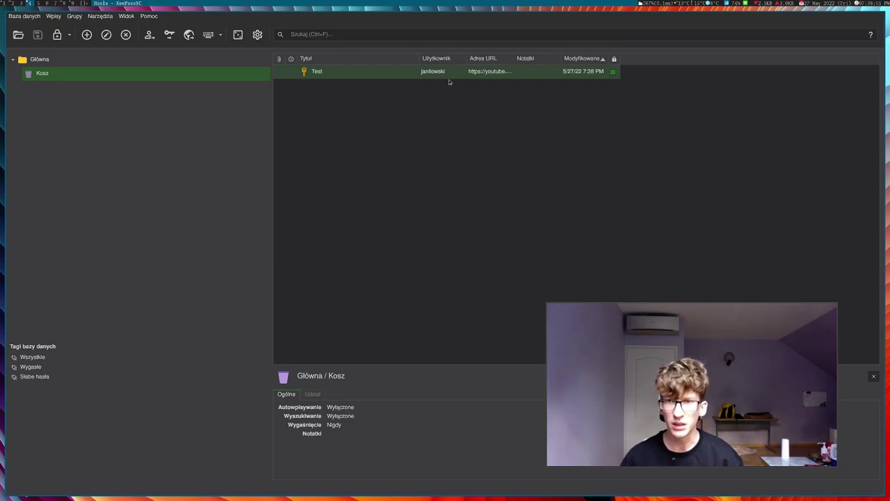
- Select the deleted Test entry in Kosz and check its restore option without using it
click(393, 73)
right_click(393, 73)
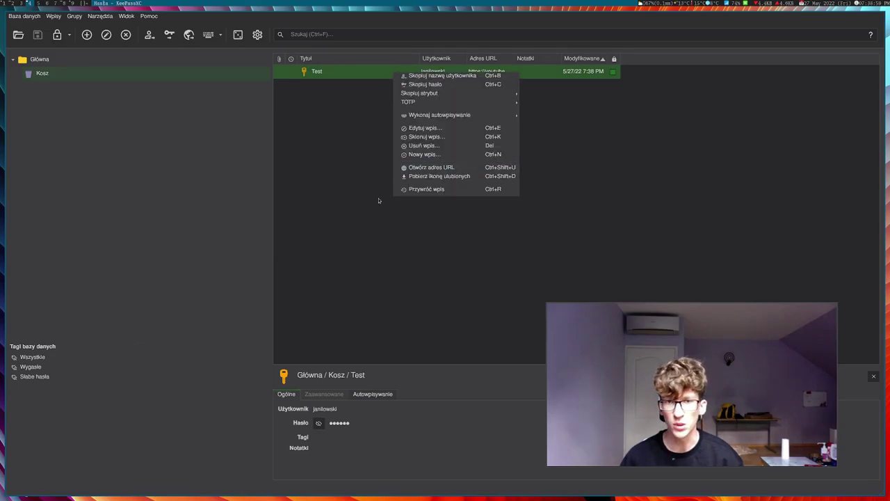
click(341, 219)
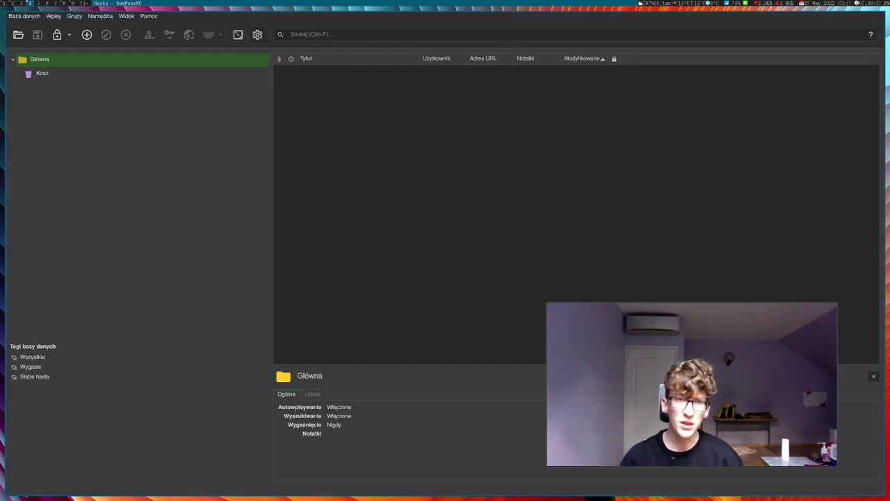
- Enable browser integration for Firefox in the application settings, then switch to Firefox
click(257, 34)
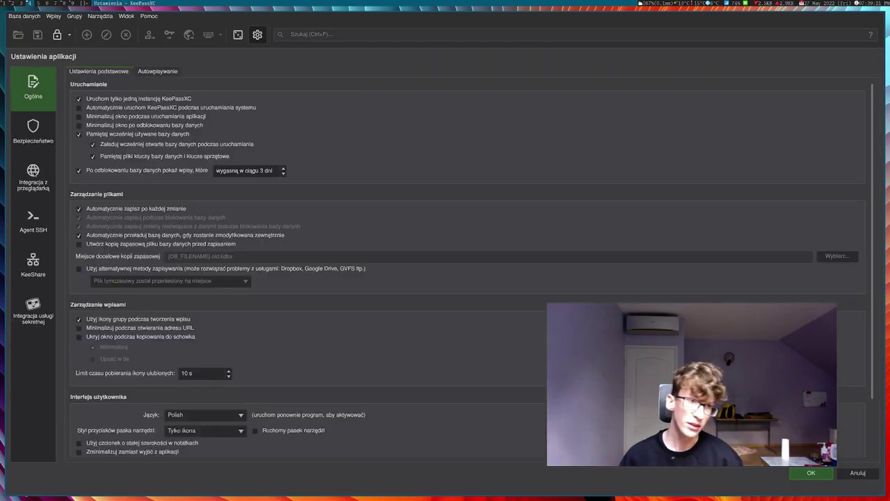
click(30, 185)
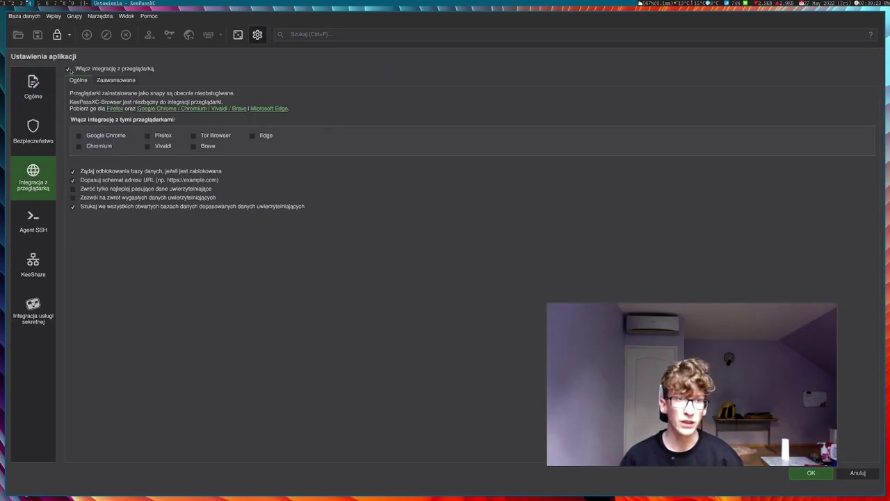
click(69, 70)
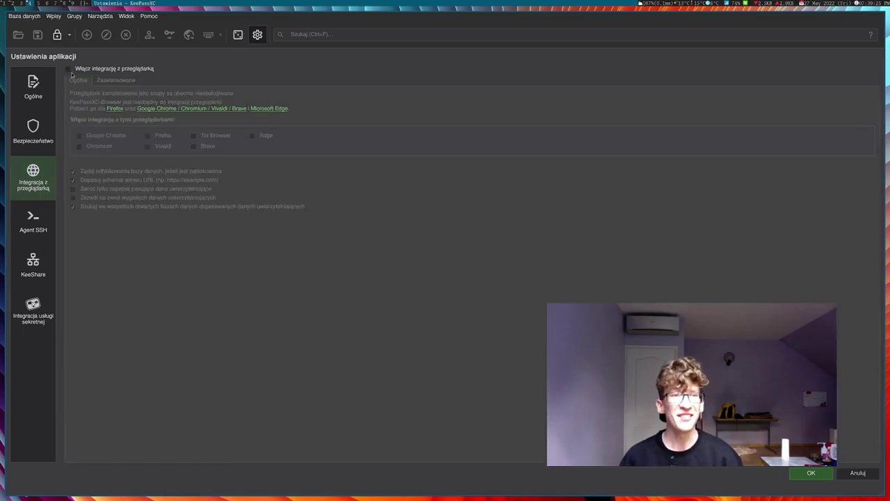
click(70, 69)
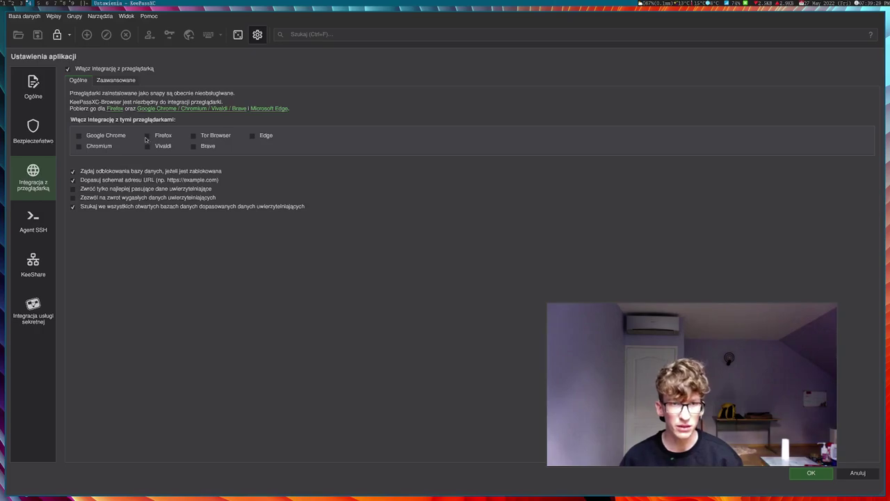
click(147, 136)
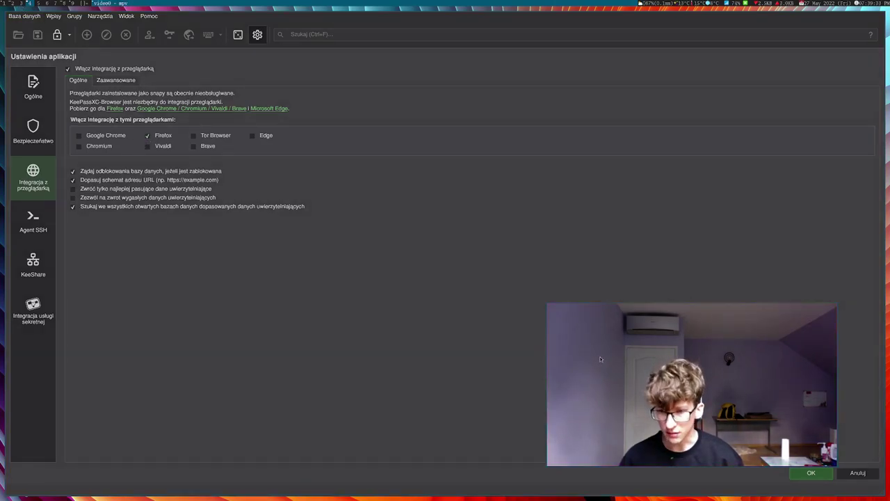
key(super+2)
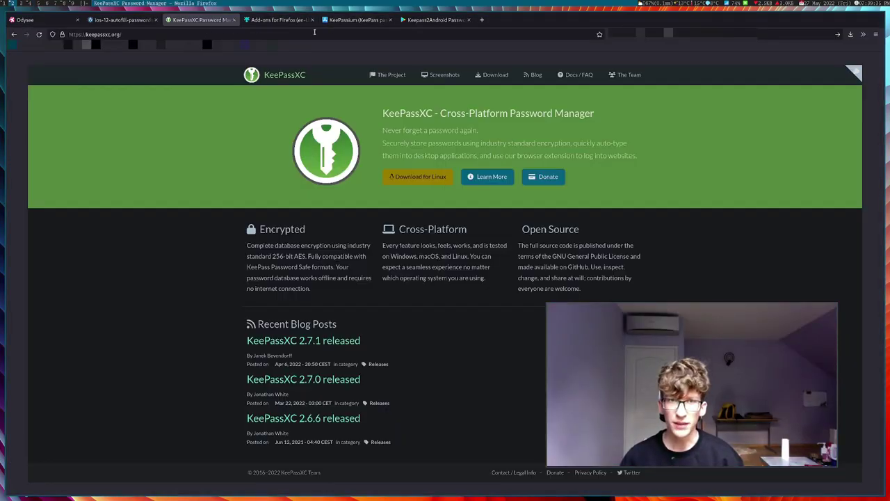
- On the Add-ons for Firefox page, search add-ons for 'keepass'
click(270, 27)
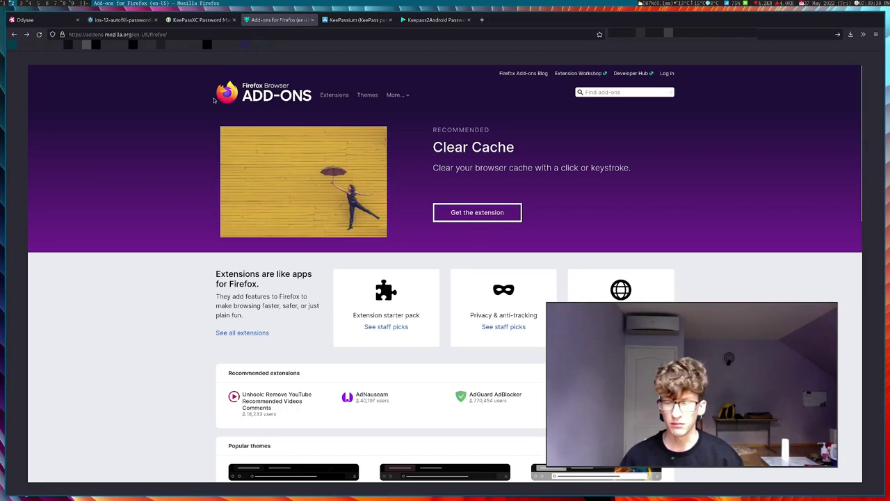
click(876, 35)
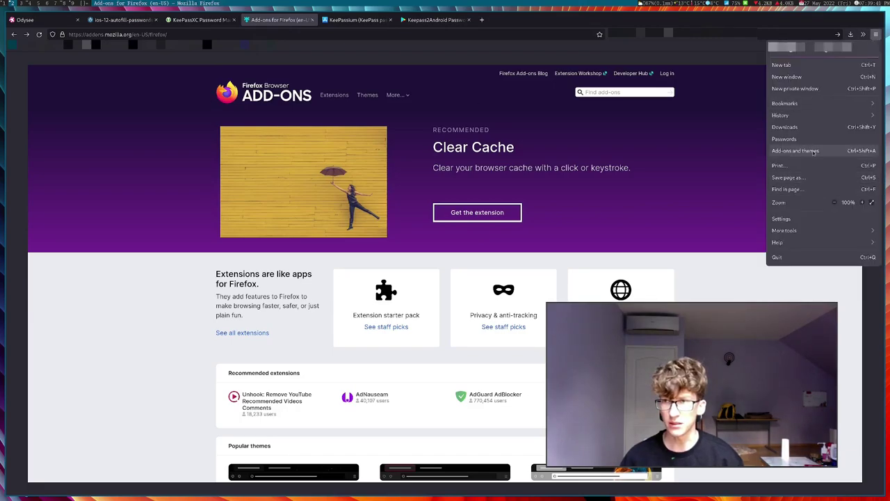
click(619, 163)
click(616, 94)
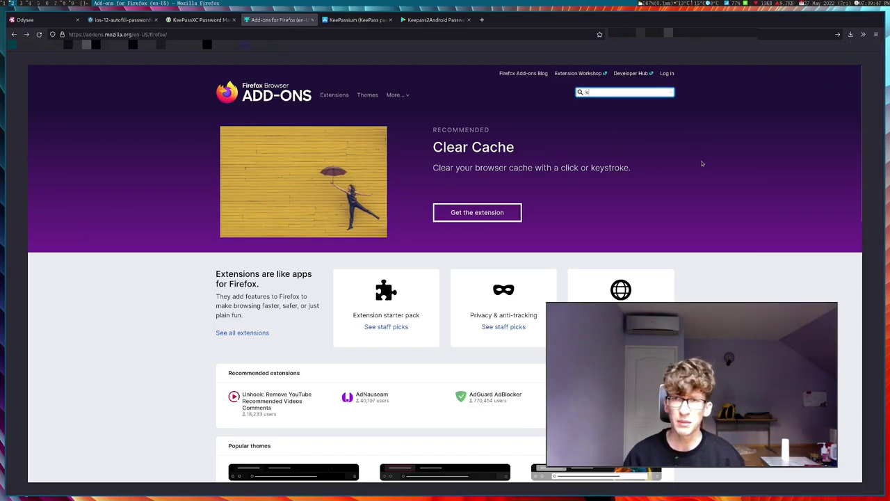
text(keepass)
key(Return)
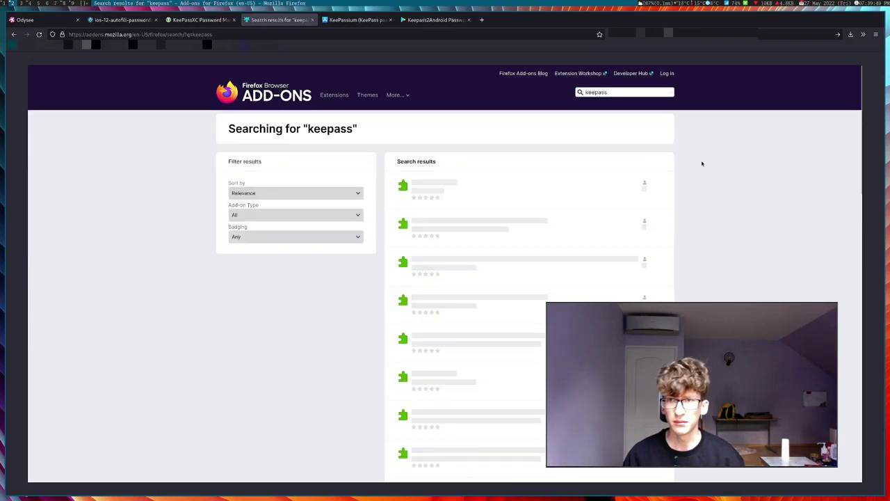
- Refine the search to 'keepassxc' and open the KeePassXC-Browser extension page
scroll(429, 171, down, 2)
scroll(413, 208, up, 2)
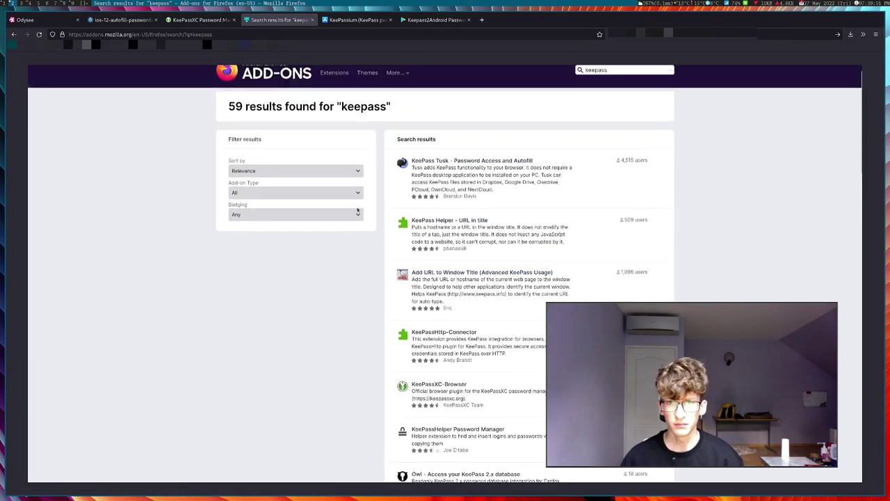
scroll(600, 125, down, 3)
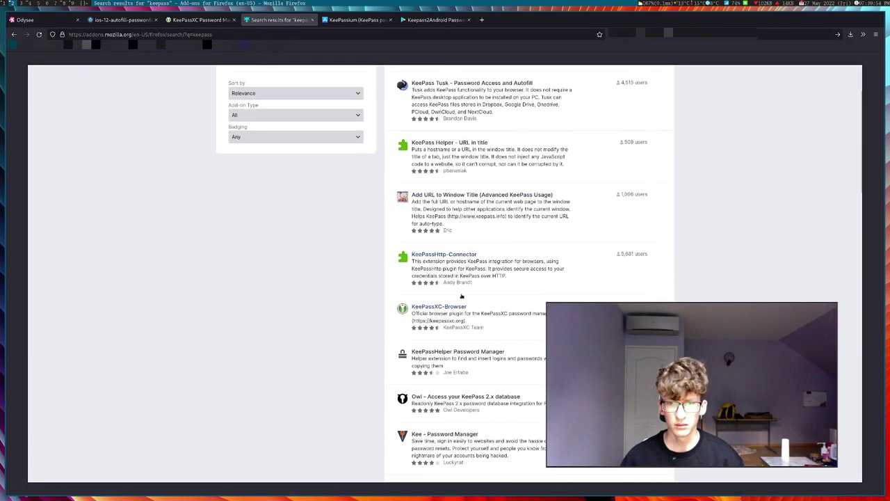
scroll(596, 139, up, 3)
click(626, 93)
text(xc)
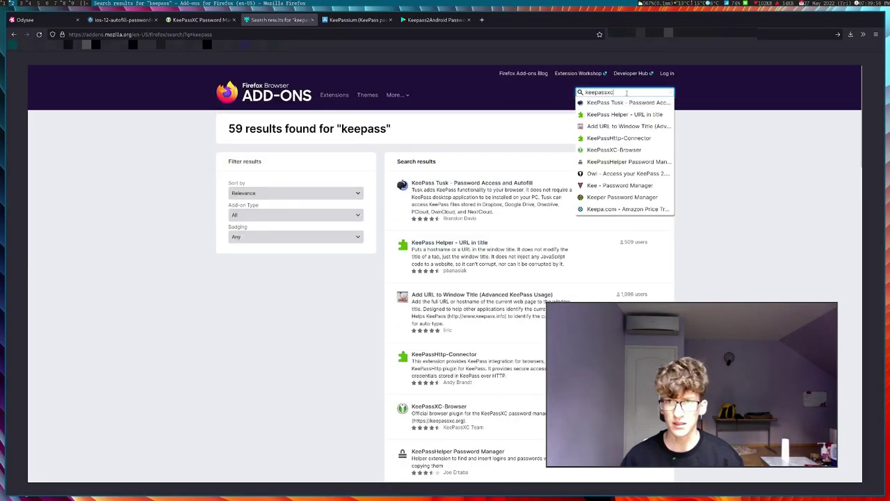
key(Return)
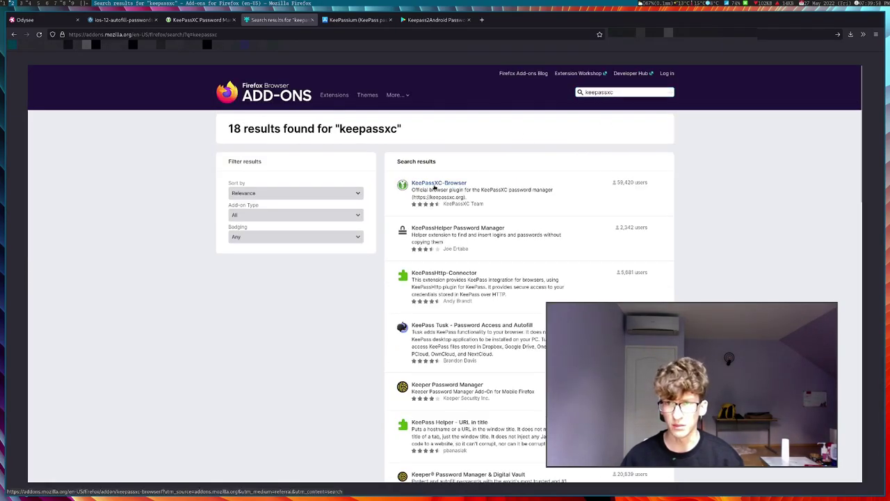
click(435, 183)
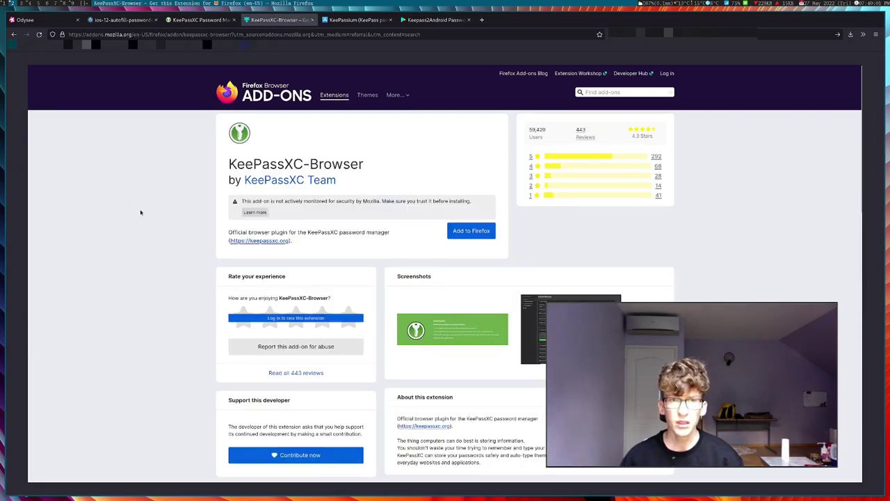
- Add KeePassXC-Browser to Firefox, granting its permissions and dismissing the added notice
scroll(140, 212, down, 1)
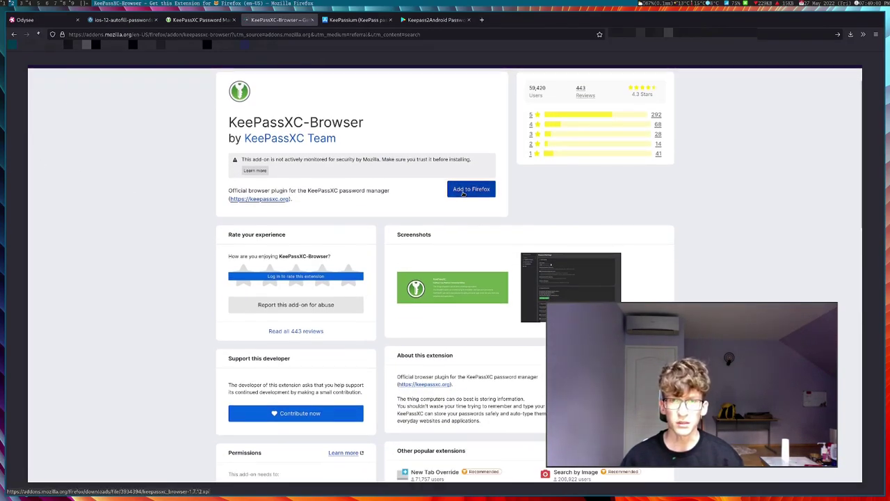
click(463, 194)
click(188, 91)
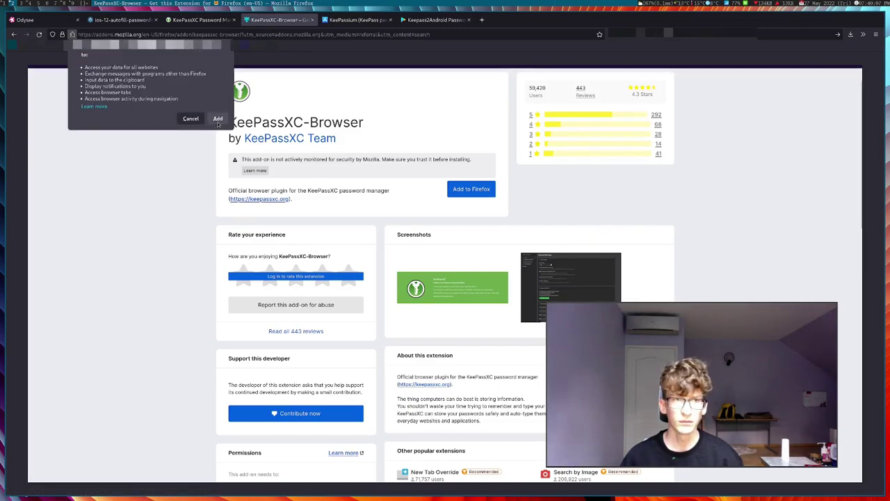
click(218, 120)
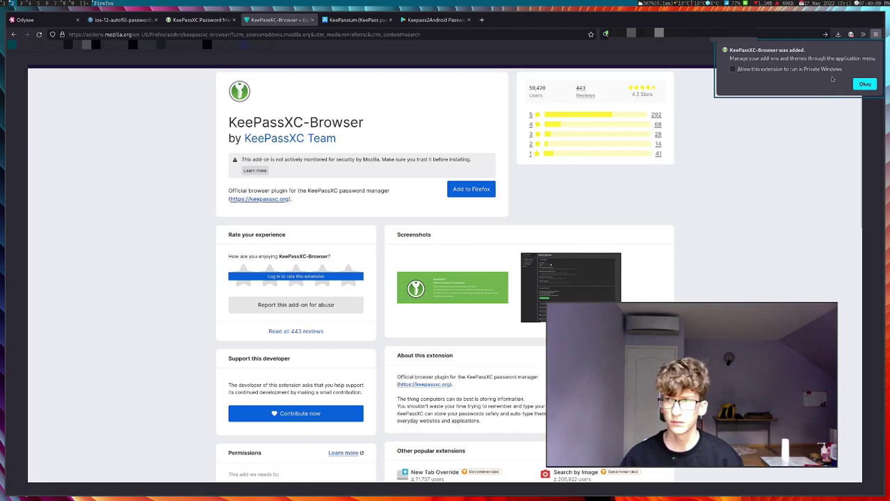
click(858, 83)
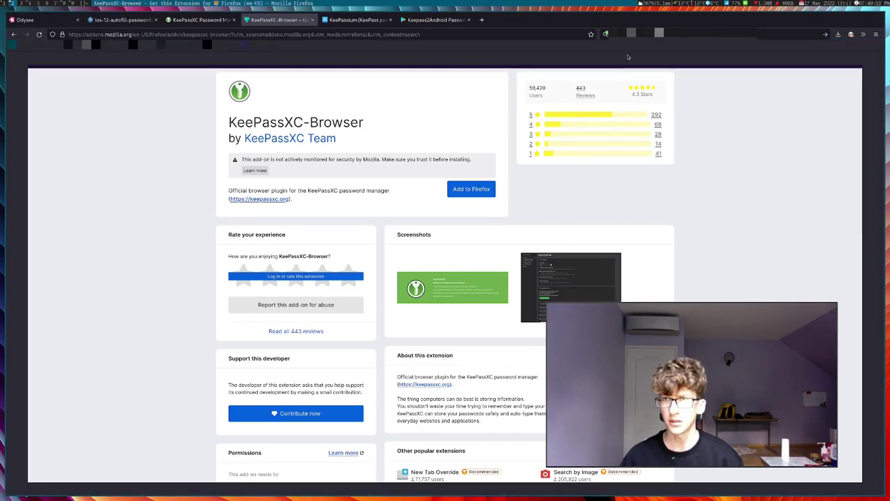
- Tile KeePassXC's settings beside Firefox using Super workspace shortcuts
scroll(397, 137, up, 1)
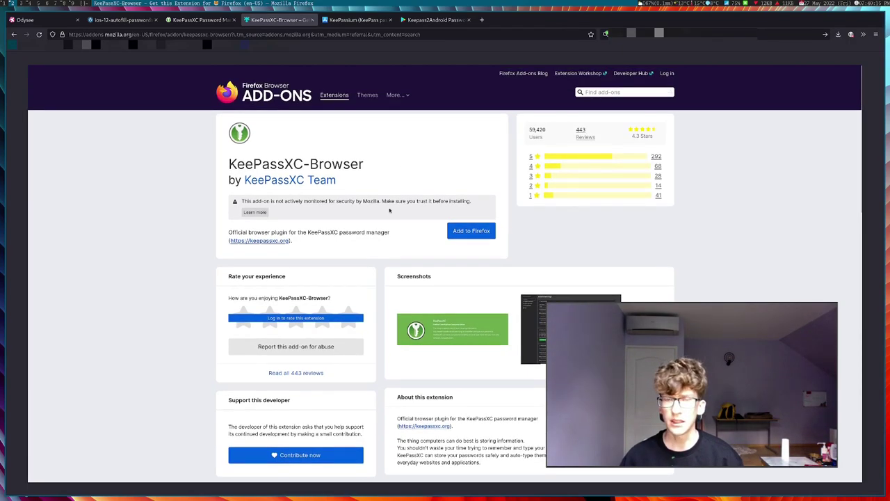
key(super+1)
key(super+shift+2)
key(super+2)
- Test the extension connection, close KeePassXC settings with OK, and open Odysee's sign-up page
click(850, 34)
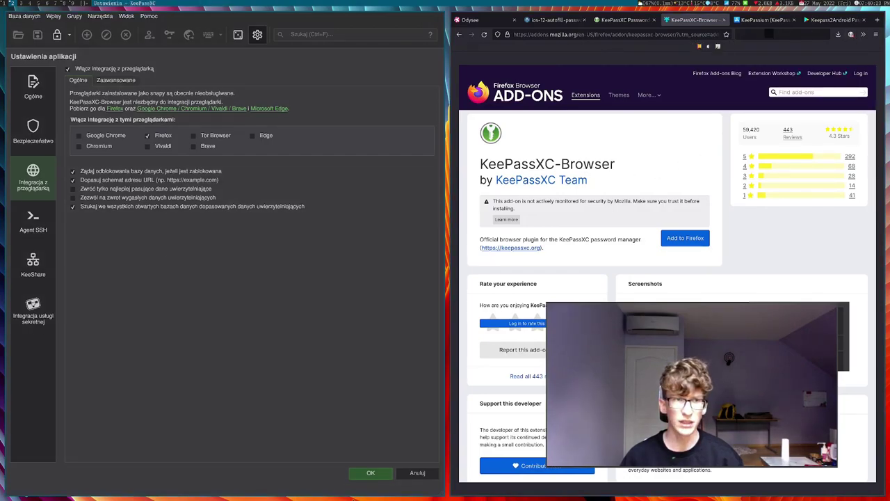
click(371, 472)
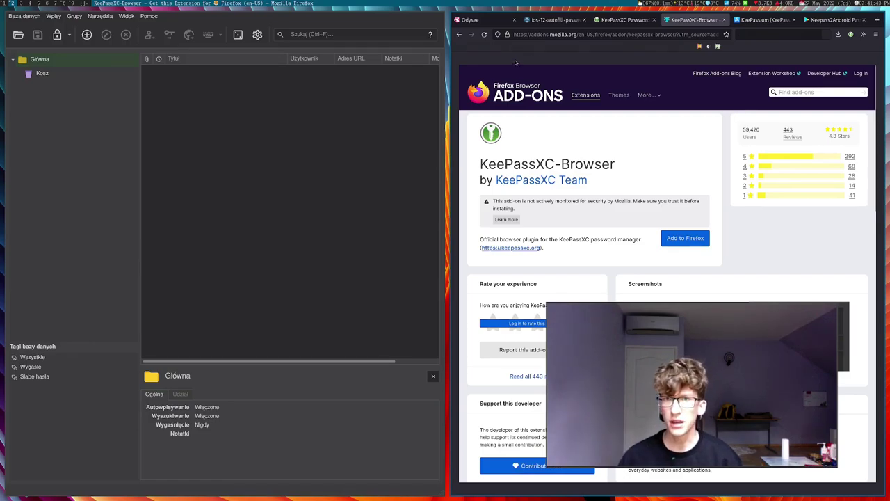
click(502, 24)
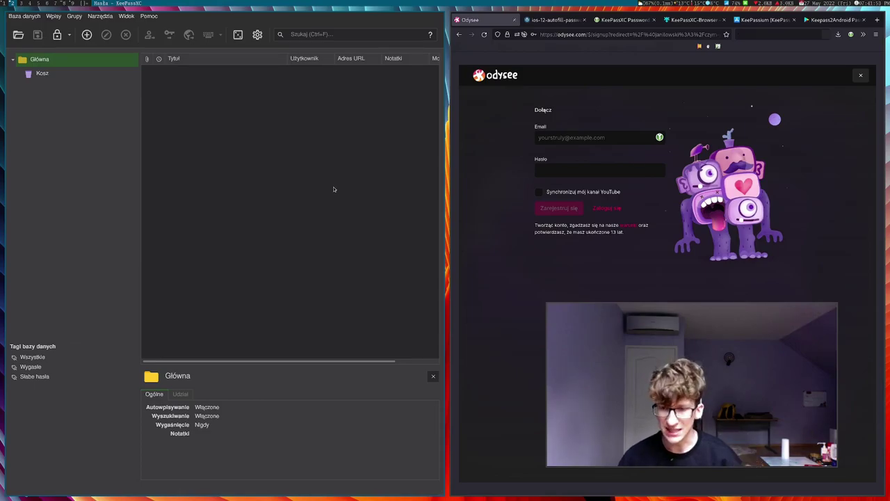
click(584, 34)
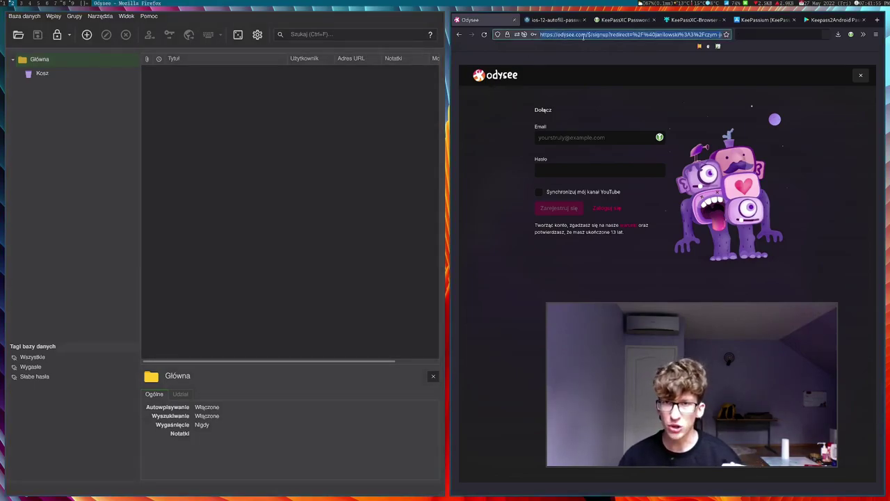